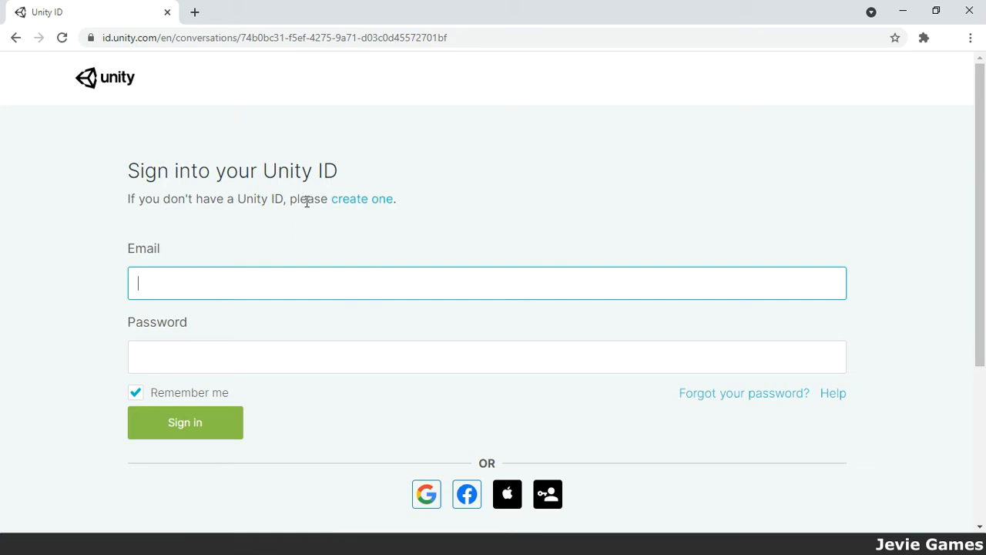
# Start a new Unity ID account and enter the email, password, username and full name.
pyautogui.click(363, 202)
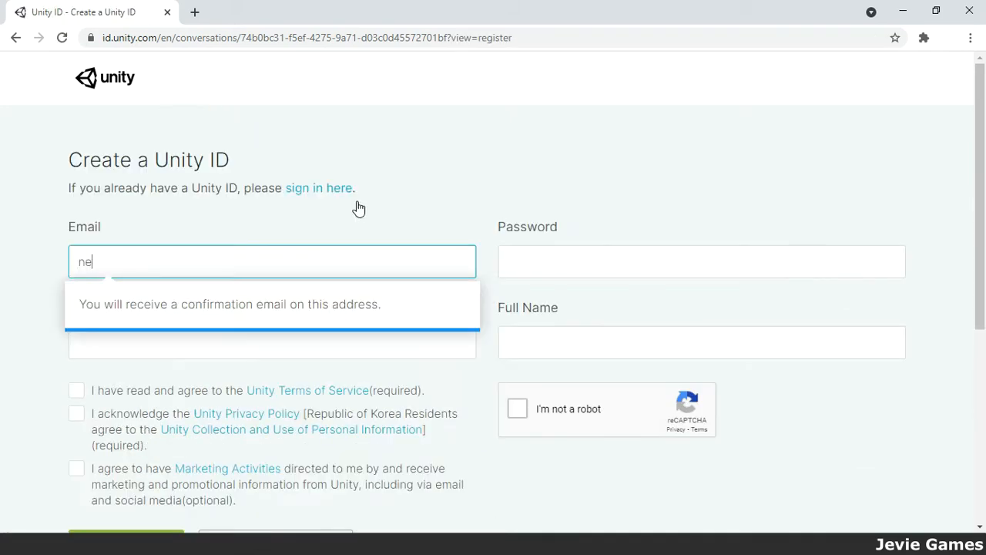
pyautogui.press('Tab')
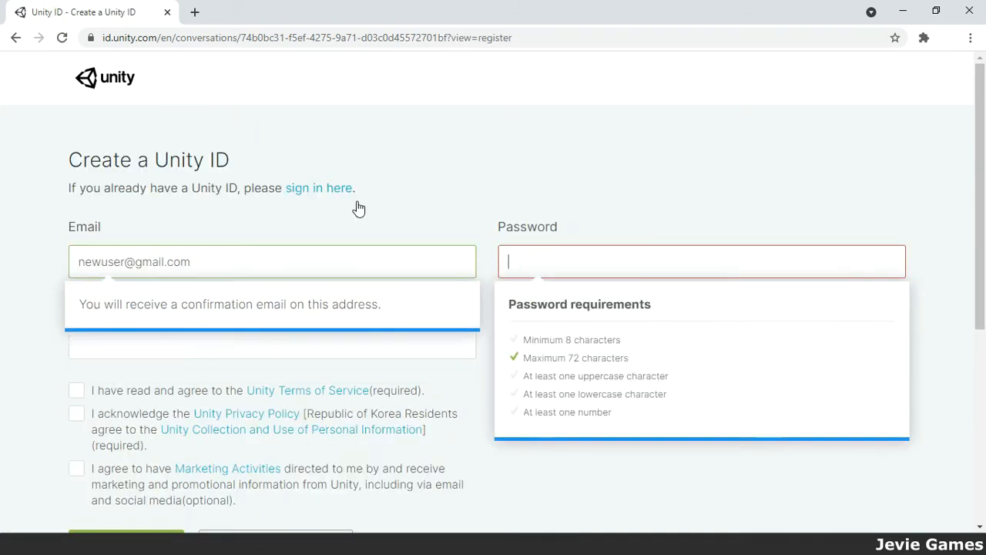
pyautogui.write('•••••••••••••')
pyautogui.press('Tab')
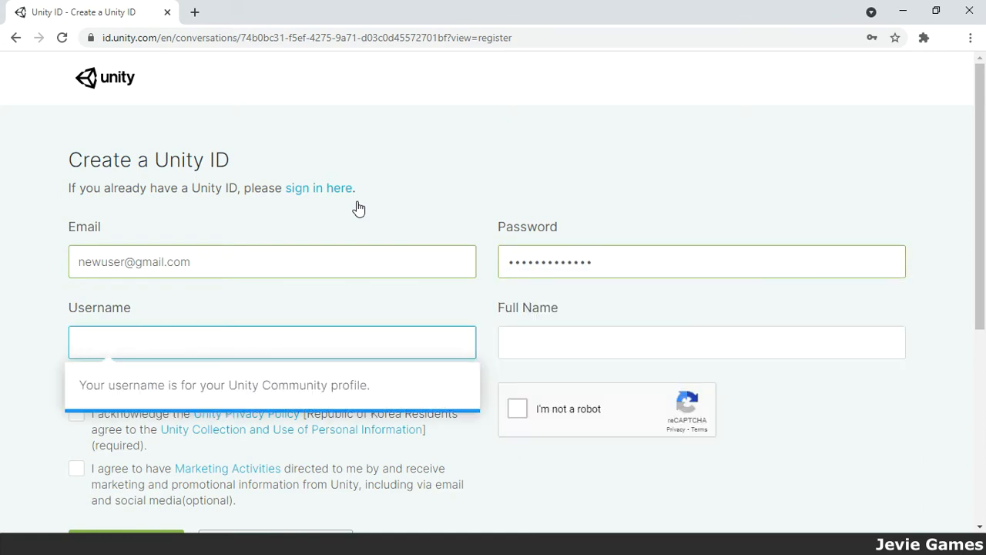
pyautogui.write('testmandanana')
pyautogui.press('Tab')
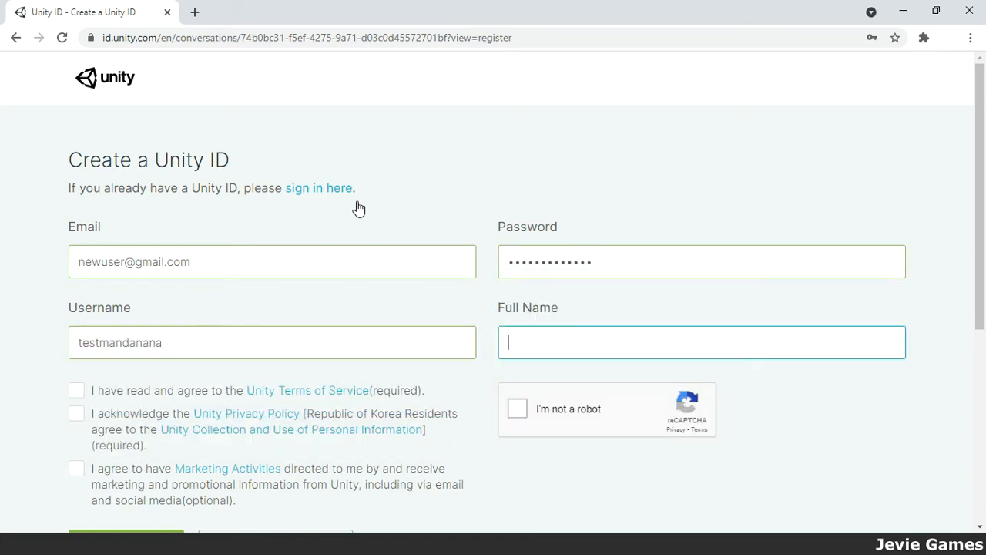
pyautogui.press('Tab')
# Accept the Terms of Service and Privacy Policy, opt in to marketing, and tick the reCAPTCHA.
pyautogui.click(76, 390)
pyautogui.click(76, 413)
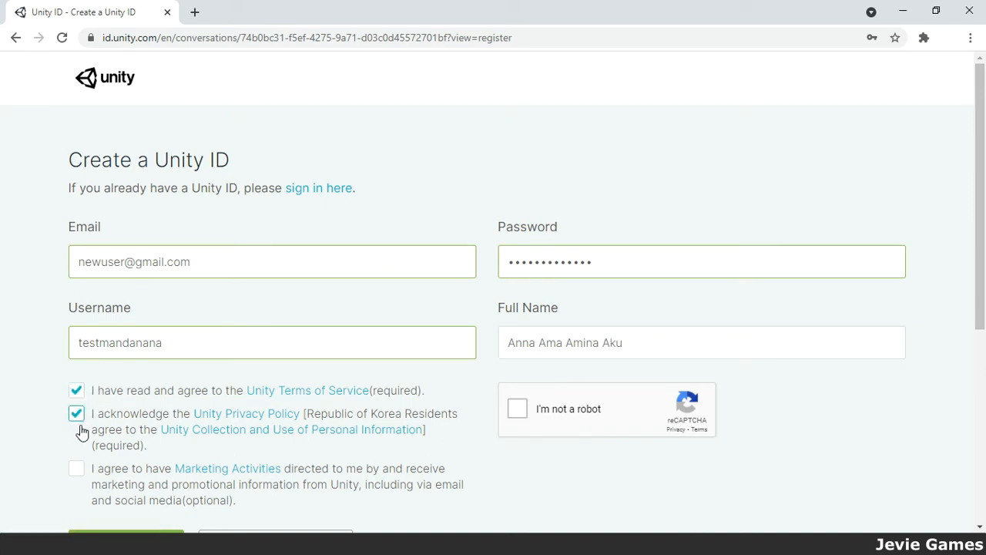
pyautogui.click(77, 468)
pyautogui.click(517, 408)
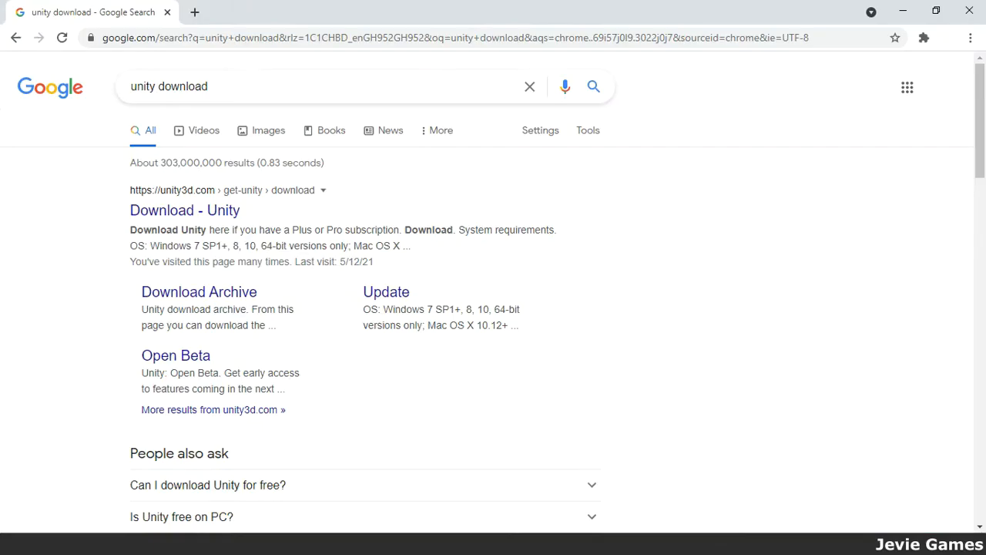
# Download UnityHubSetup.exe from the Unity download page and run it.
pyautogui.click(182, 215)
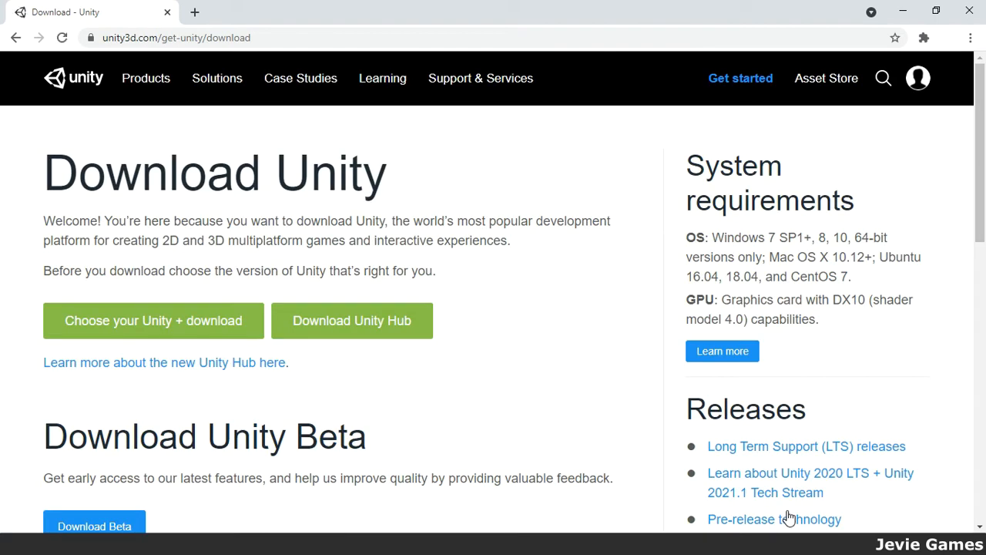
pyautogui.click(351, 333)
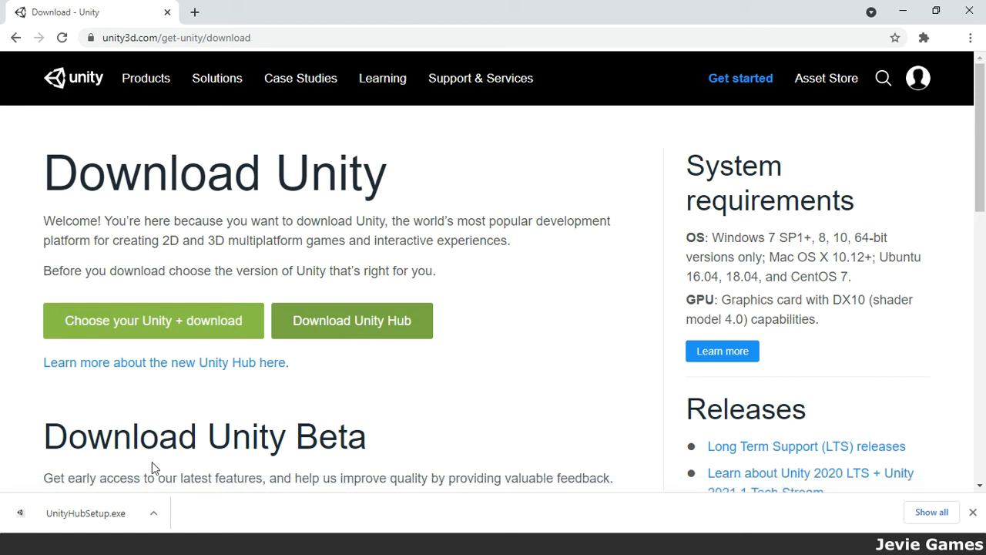
pyautogui.click(85, 513)
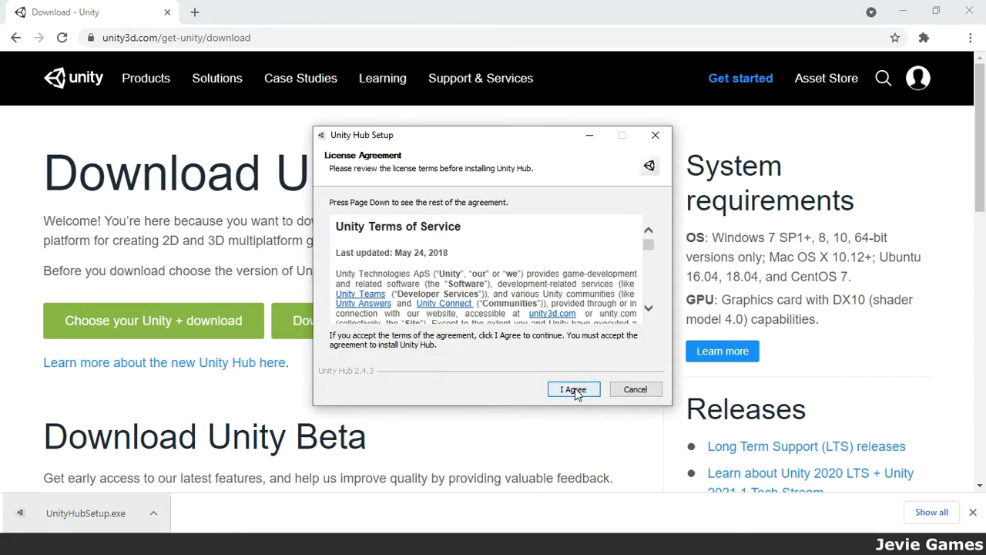
# Accept the licence and install Unity Hub to C:\Program Files\Unity Hub, then launch it.
pyautogui.click(574, 389)
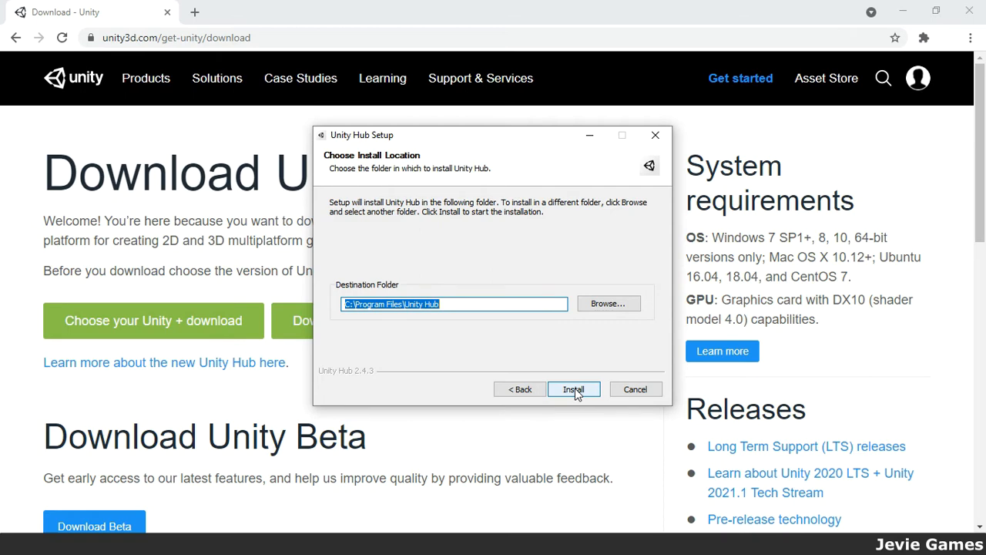
pyautogui.click(634, 389)
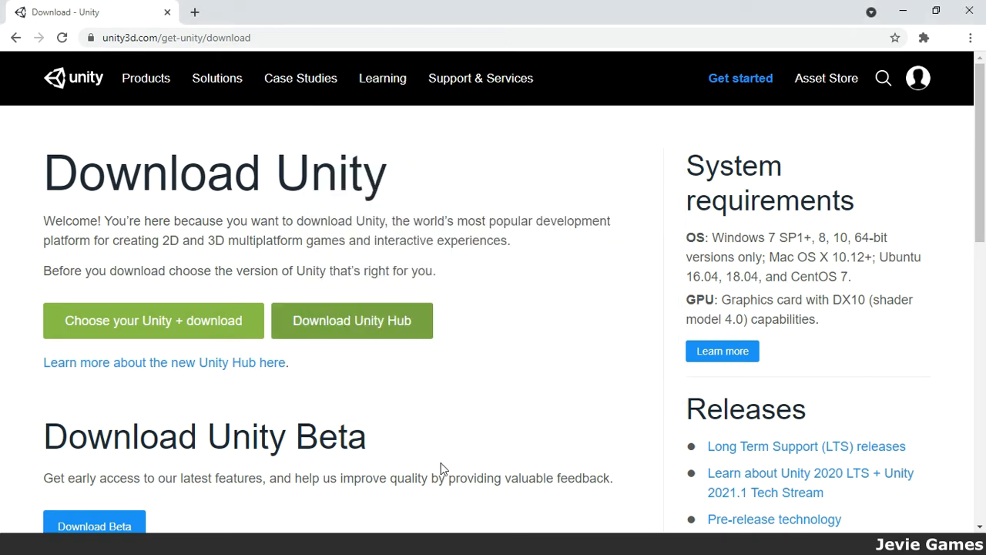
pyautogui.click(323, 544)
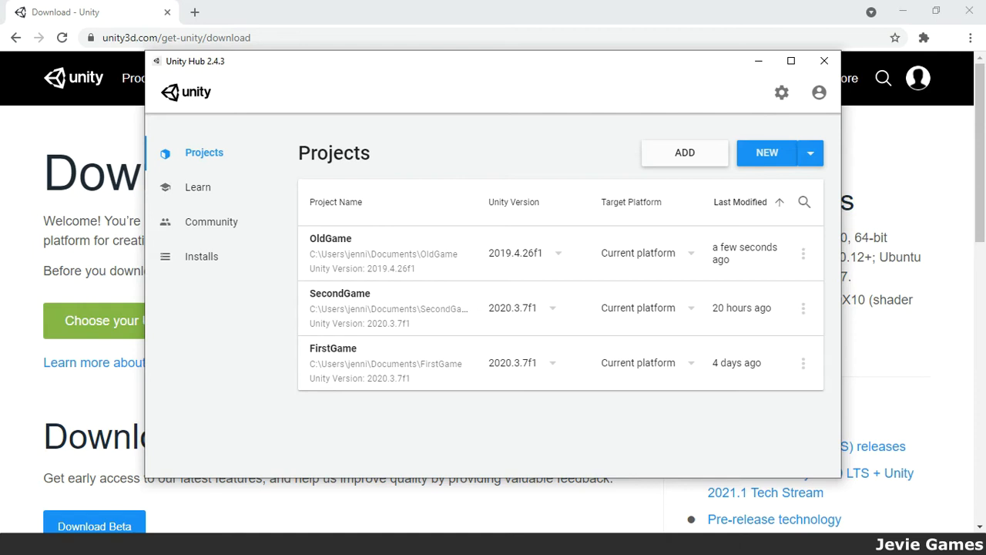
# Create the NewGame project with Unity 2020.3.7f1, maximize the editor, and return to the Hub.
pyautogui.click(811, 153)
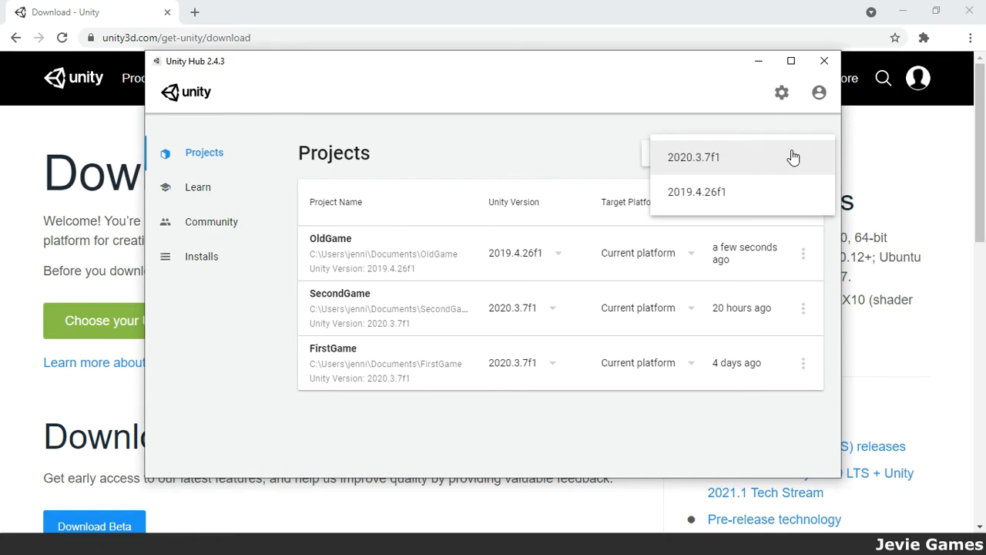
pyautogui.click(716, 162)
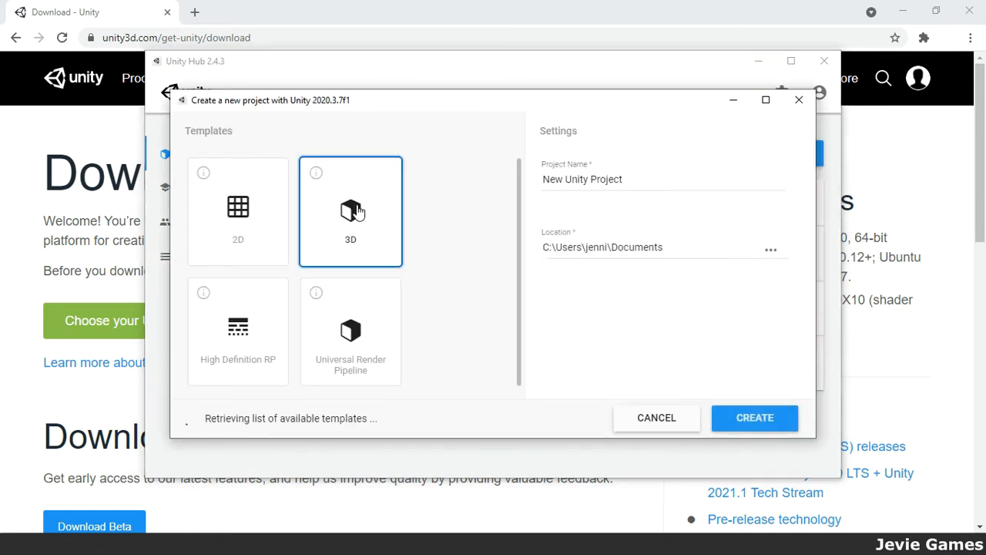
pyautogui.click(604, 179)
pyautogui.moveTo(623, 183); pyautogui.dragTo(537, 186)
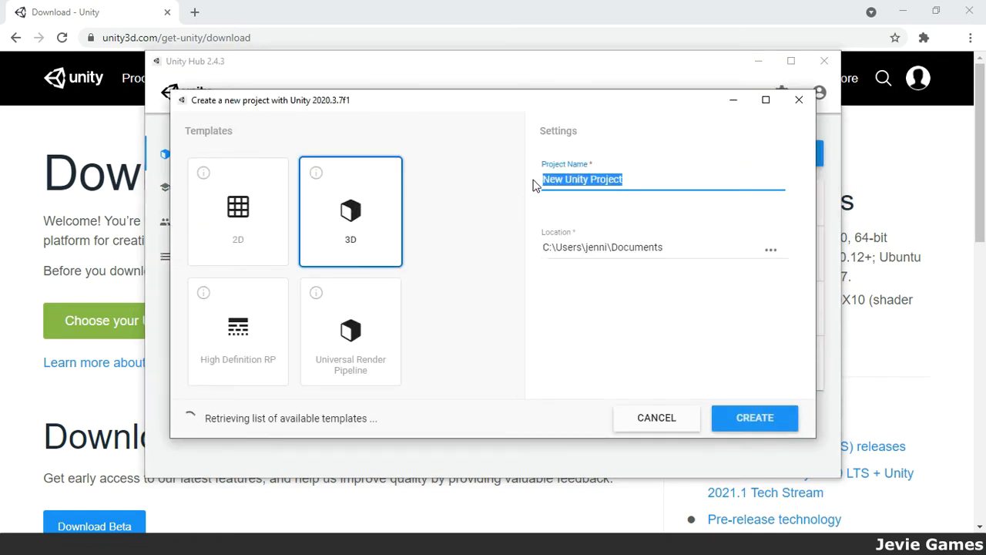
pyautogui.write('NewGame')
pyautogui.click(759, 420)
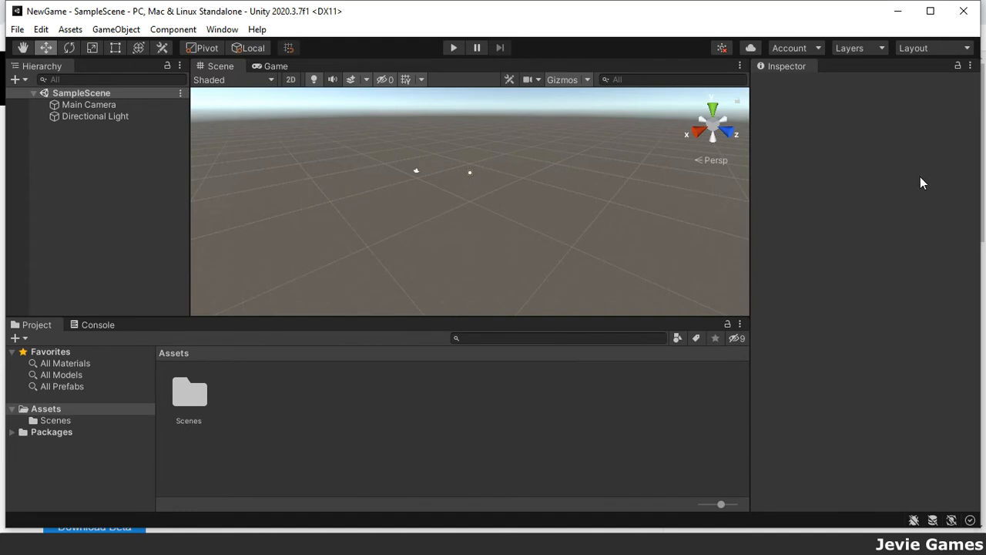
pyautogui.click(930, 12)
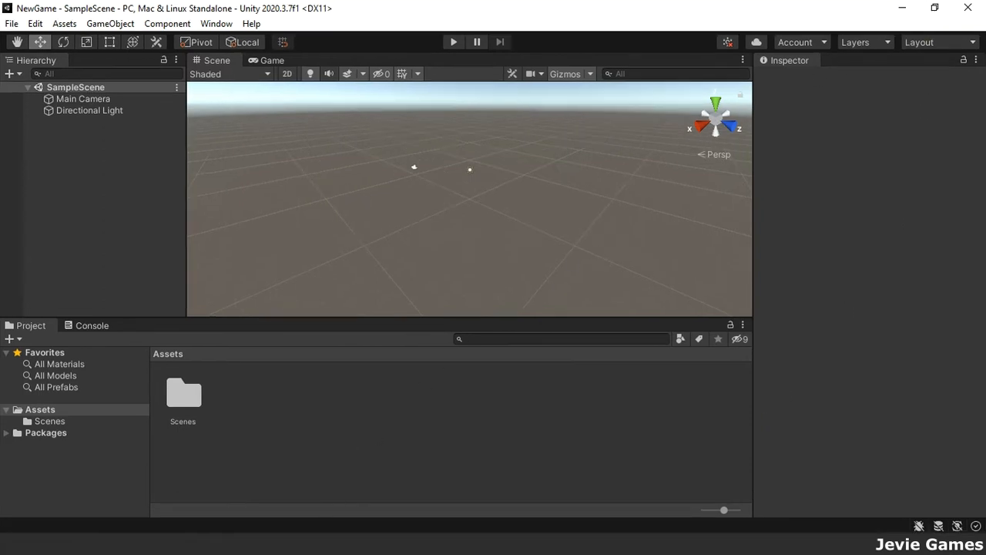
pyautogui.hotkey('alt', 'Tab')
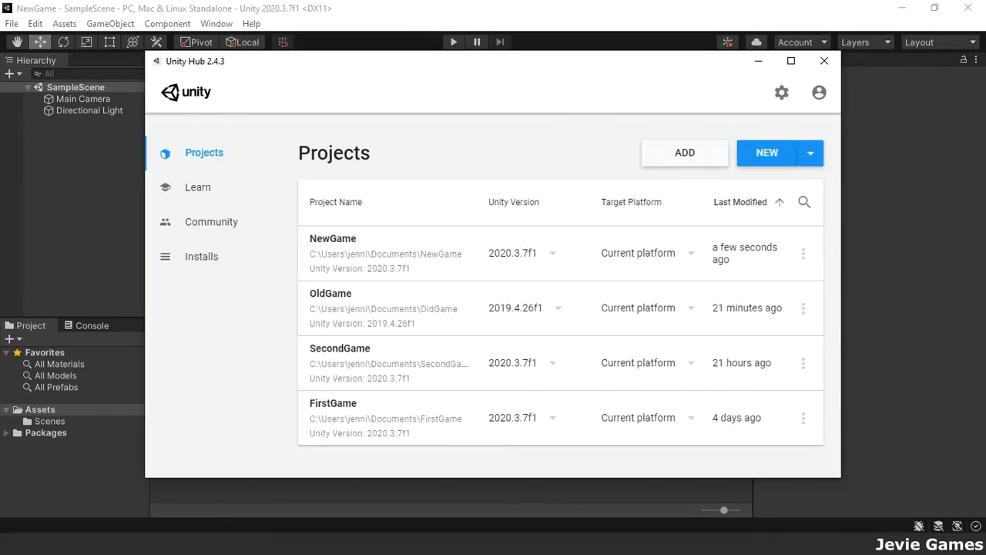
# Add the ThirdGame folder from Documents as a project and view the installed editors.
pyautogui.click(683, 154)
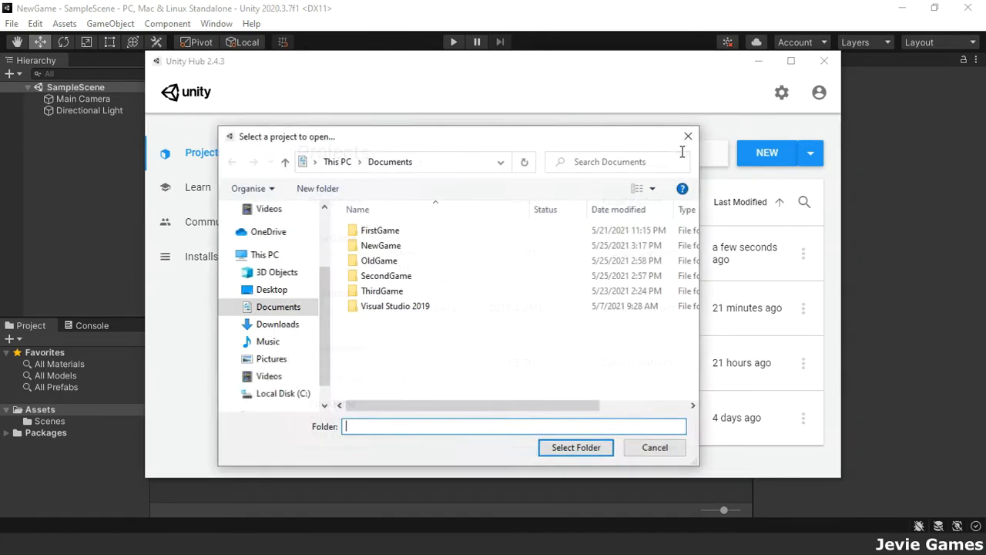
pyautogui.click(395, 291)
pyautogui.click(576, 447)
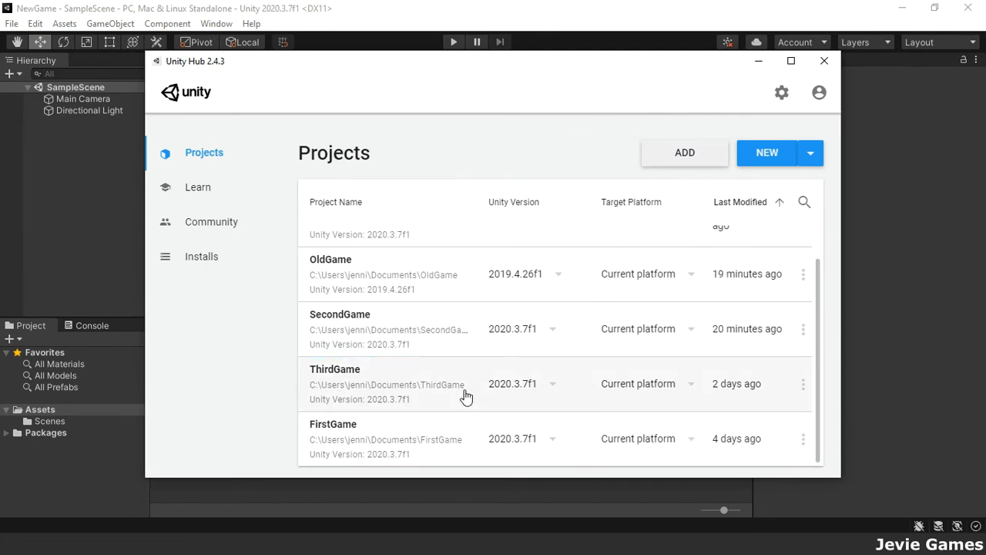
pyautogui.click(199, 262)
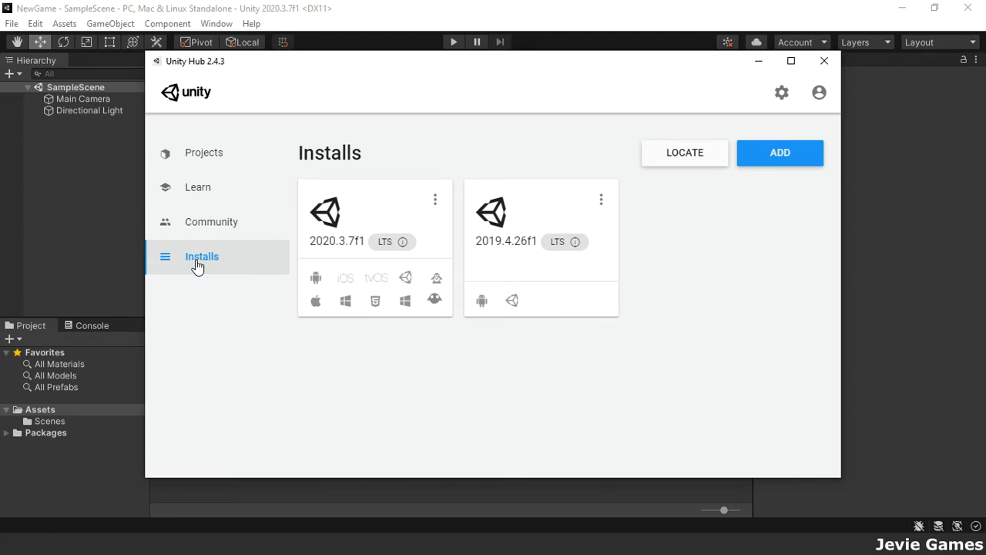
# Select Visual Studio Community 2019 and iOS Build Support for 2019.4.26f1, then back out without installing.
pyautogui.click(601, 202)
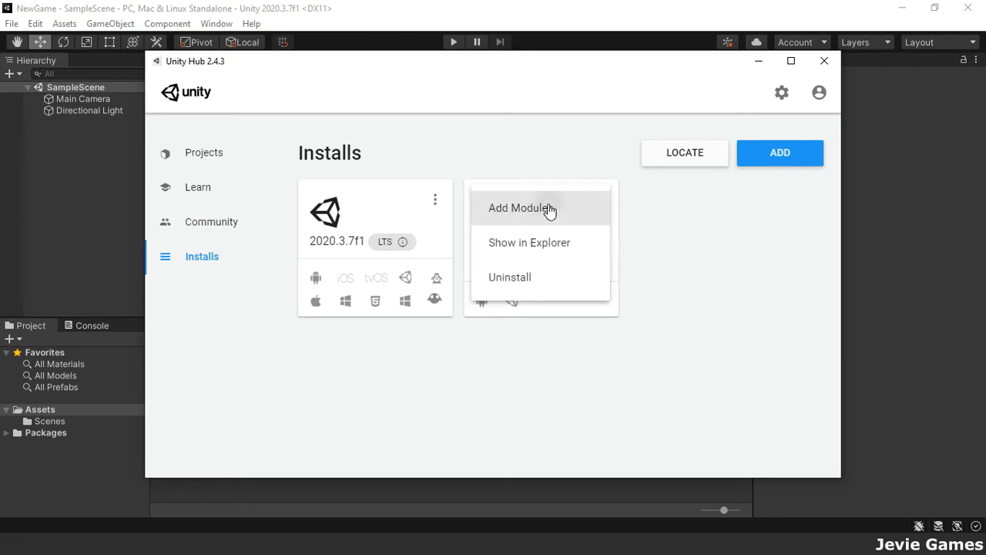
pyautogui.click(549, 208)
pyautogui.click(290, 211)
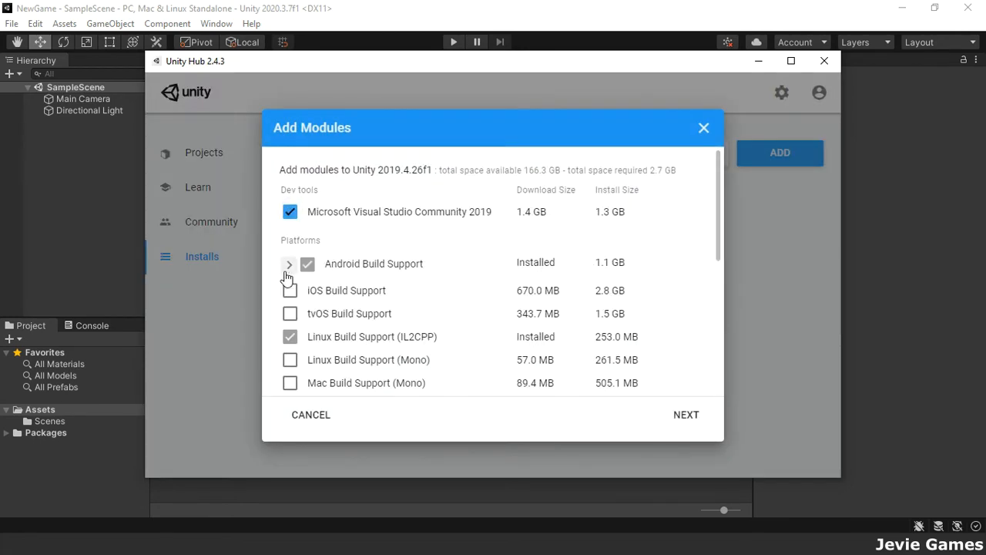
pyautogui.click(290, 291)
pyautogui.click(683, 413)
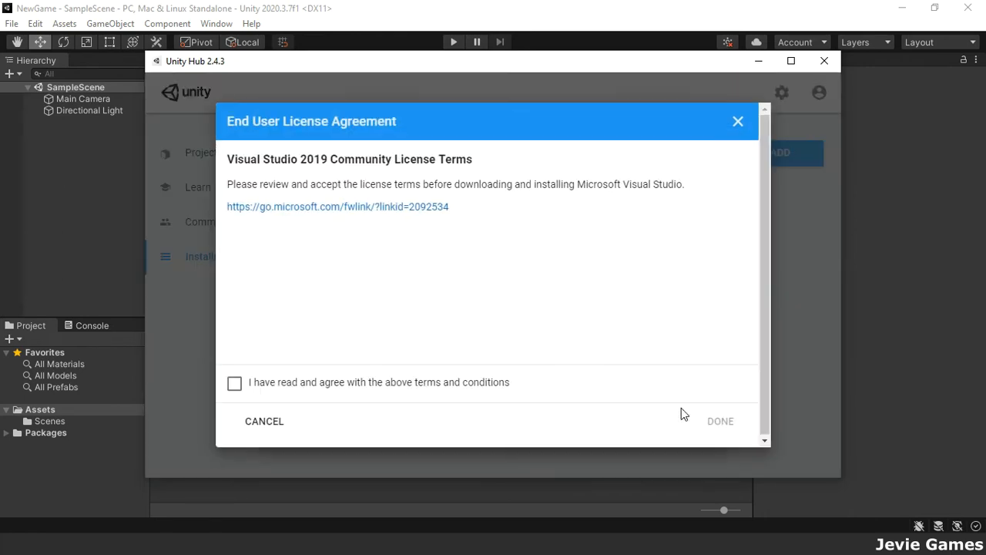
pyautogui.click(459, 385)
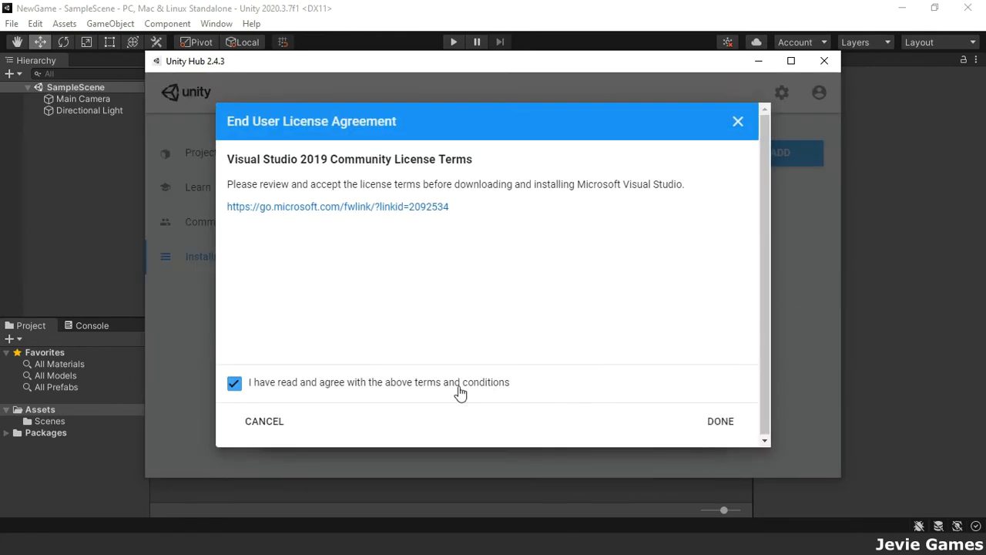
pyautogui.click(271, 423)
pyautogui.click(311, 416)
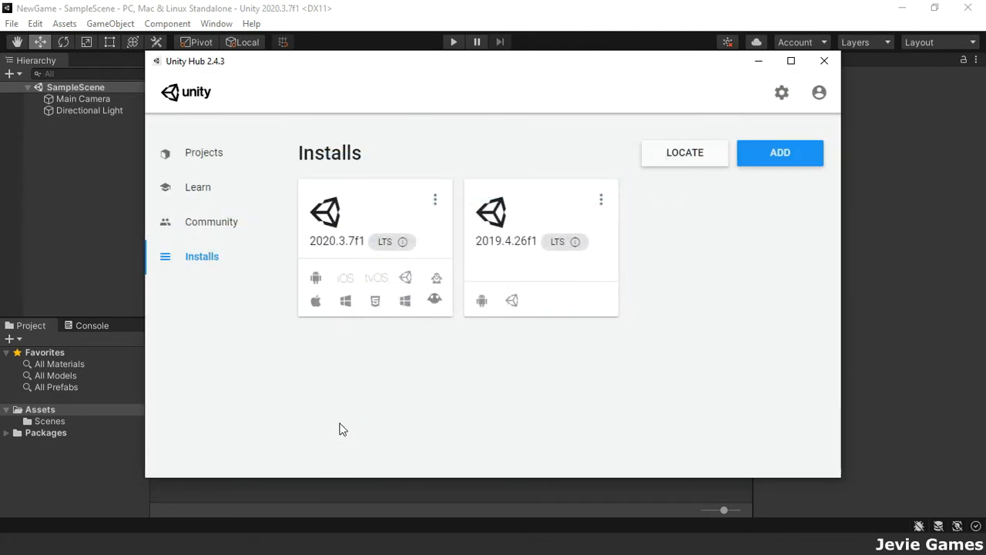
# Start installing Unity 2020.3.9f1, then cancel that installation.
pyautogui.click(770, 157)
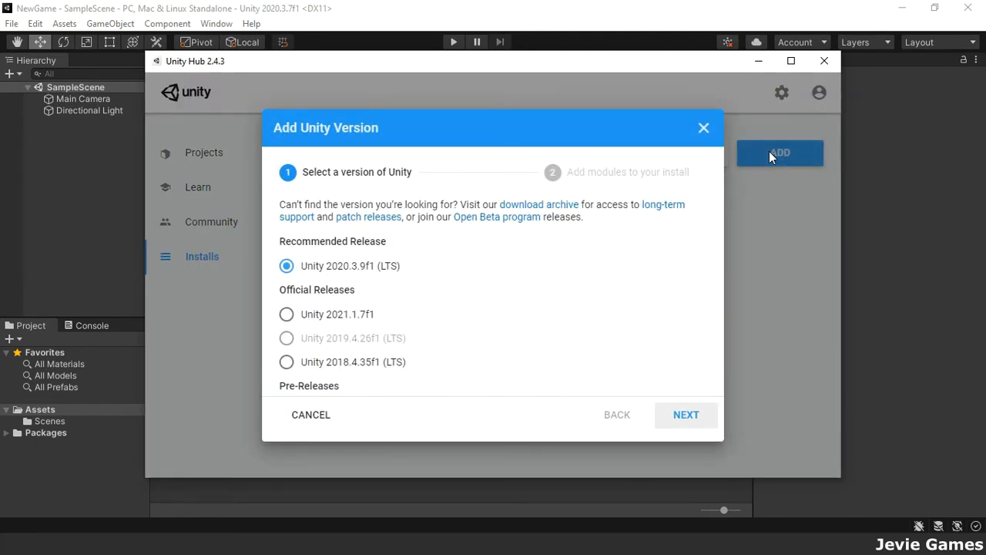
pyautogui.click(685, 416)
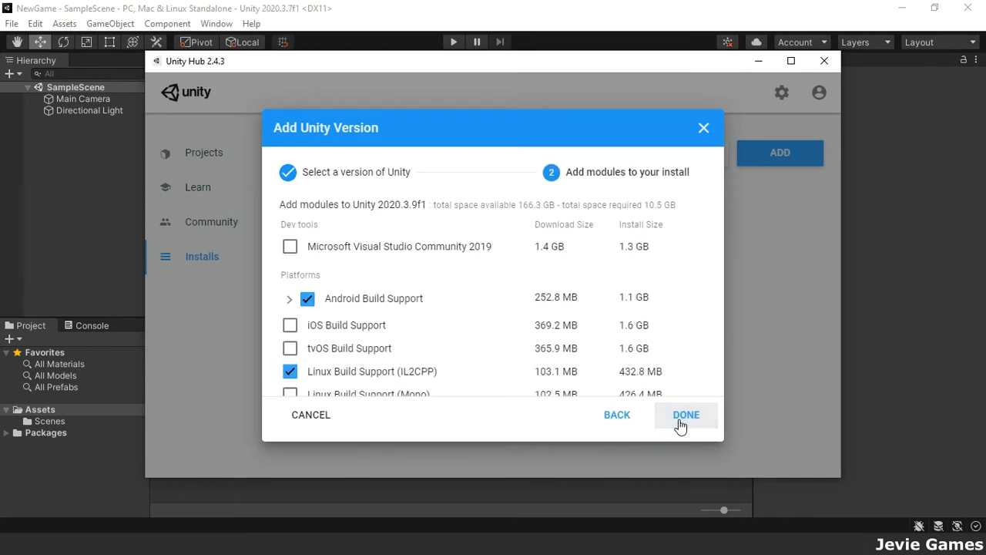
pyautogui.click(680, 421)
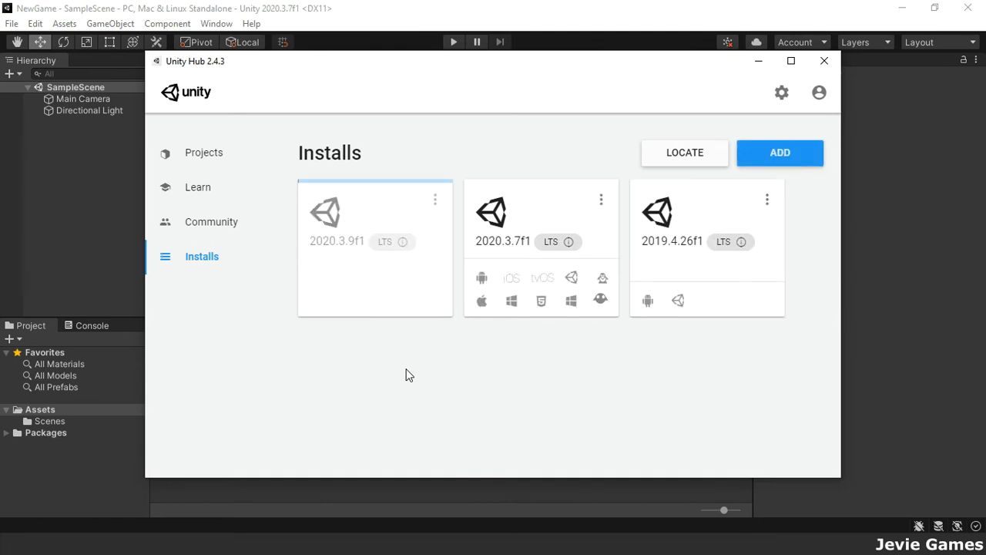
pyautogui.click(435, 200)
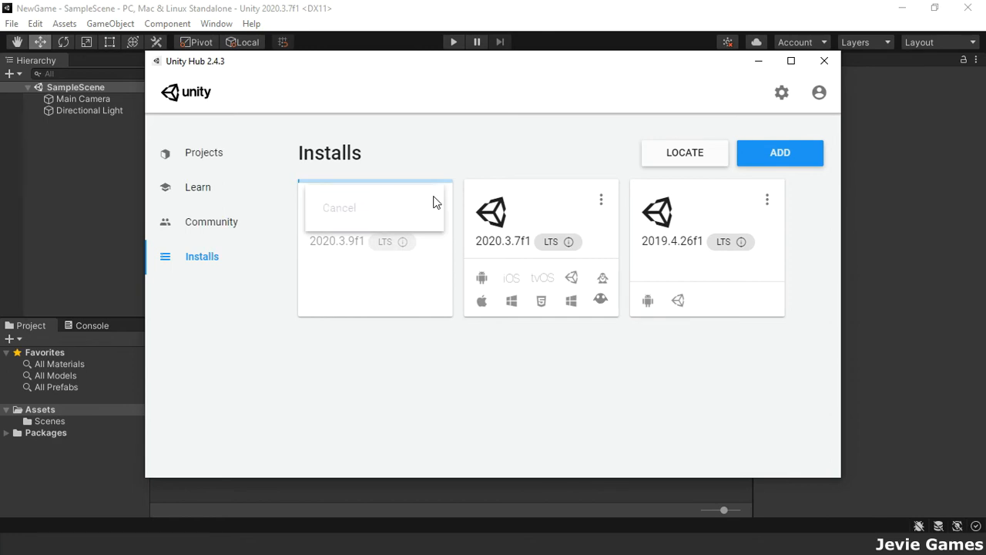
pyautogui.click(425, 210)
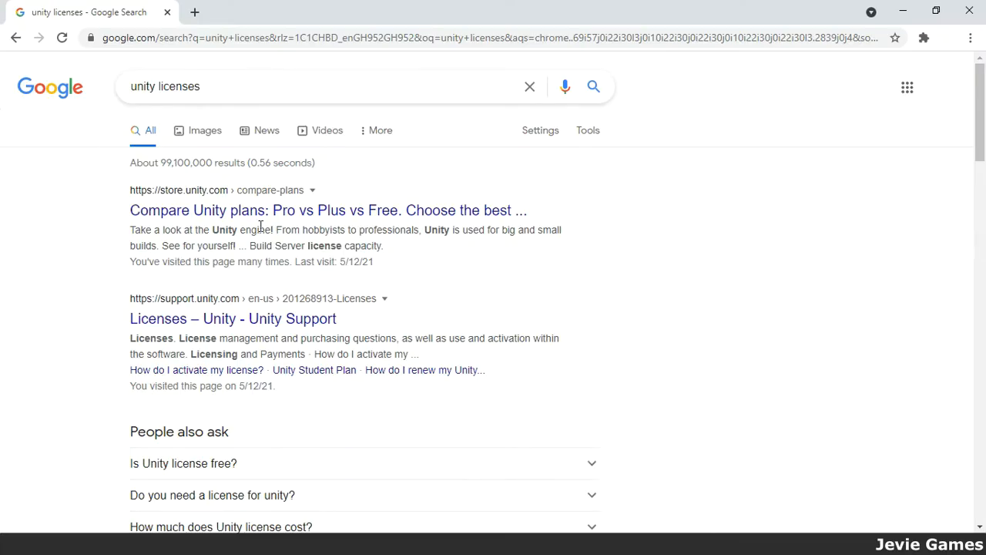
# Choose the Unity Plus plan with 1 seat on annual prepaid billing and continue to purchase.
pyautogui.click(241, 211)
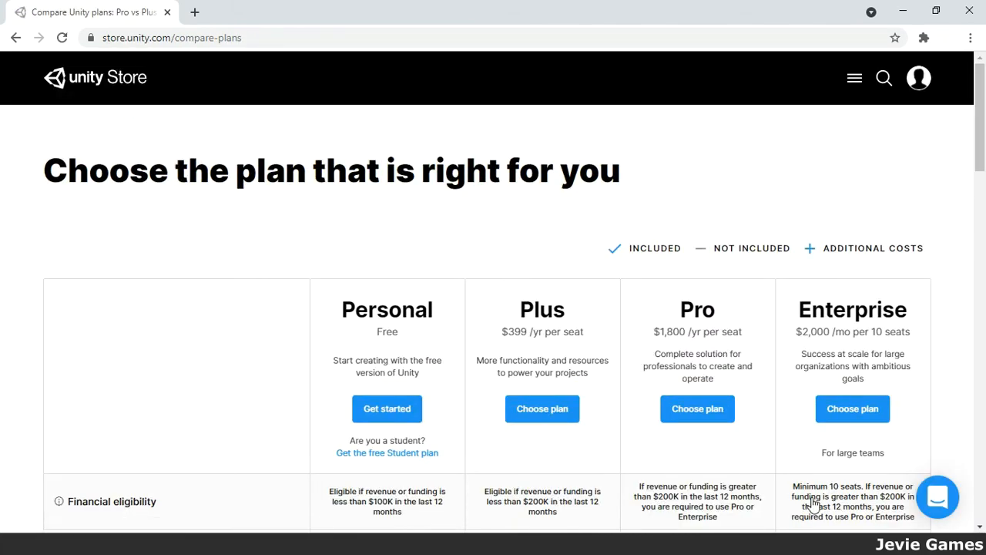
pyautogui.click(537, 415)
pyautogui.scroll(-1, 537, 416)
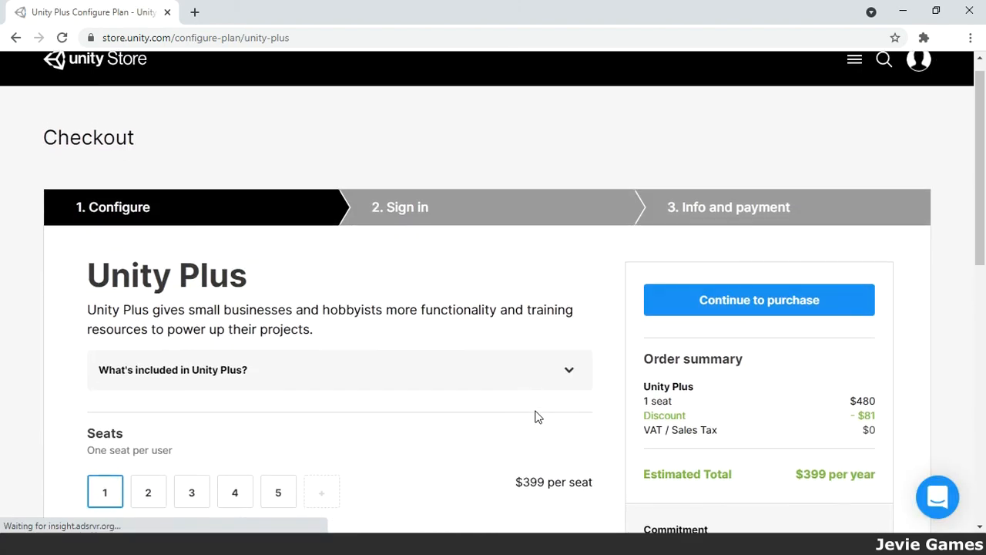
pyautogui.scroll(-3, 537, 416)
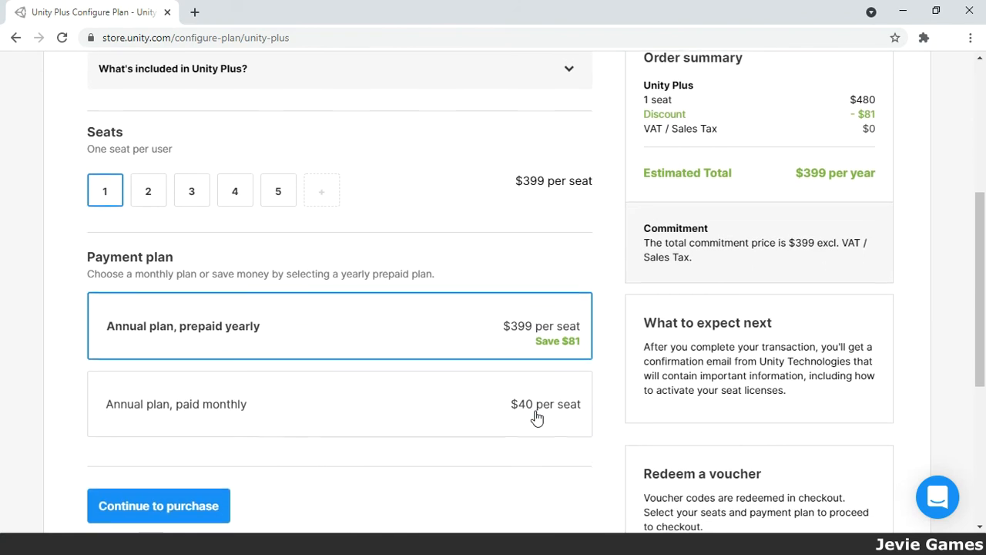
pyautogui.click(147, 193)
pyautogui.click(106, 188)
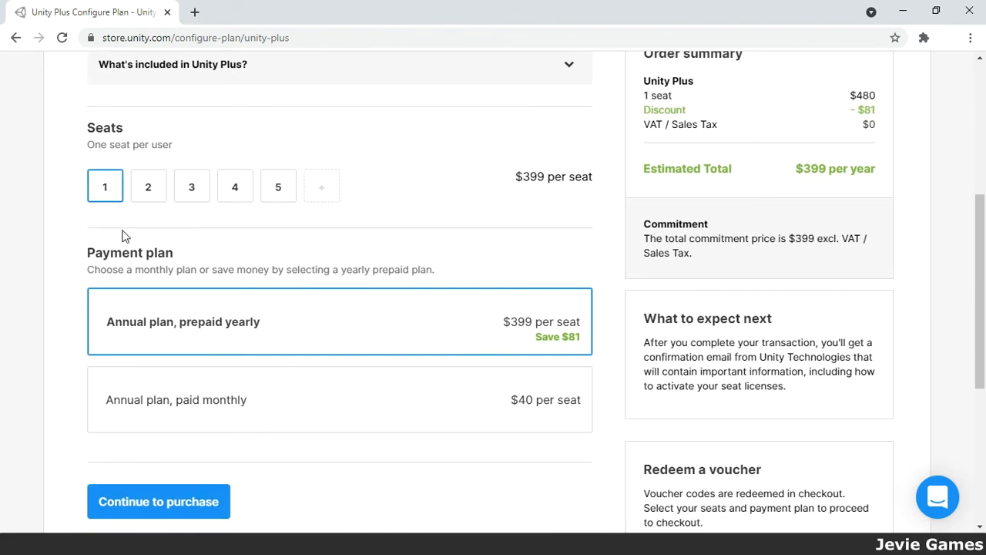
pyautogui.click(192, 408)
pyautogui.click(249, 337)
pyautogui.click(177, 506)
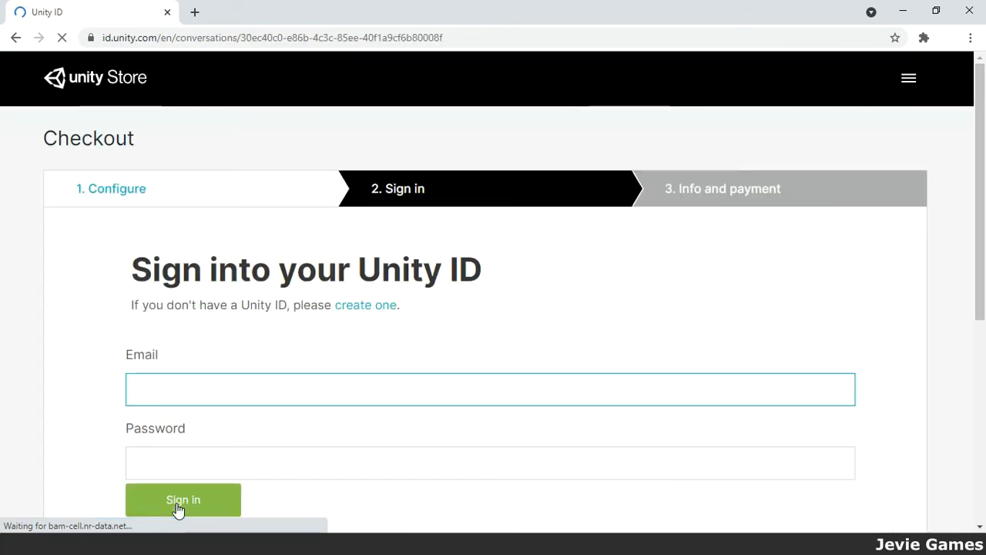
# Sign in to the store with the Unity ID email and password.
pyautogui.click(242, 462)
pyautogui.write('•')
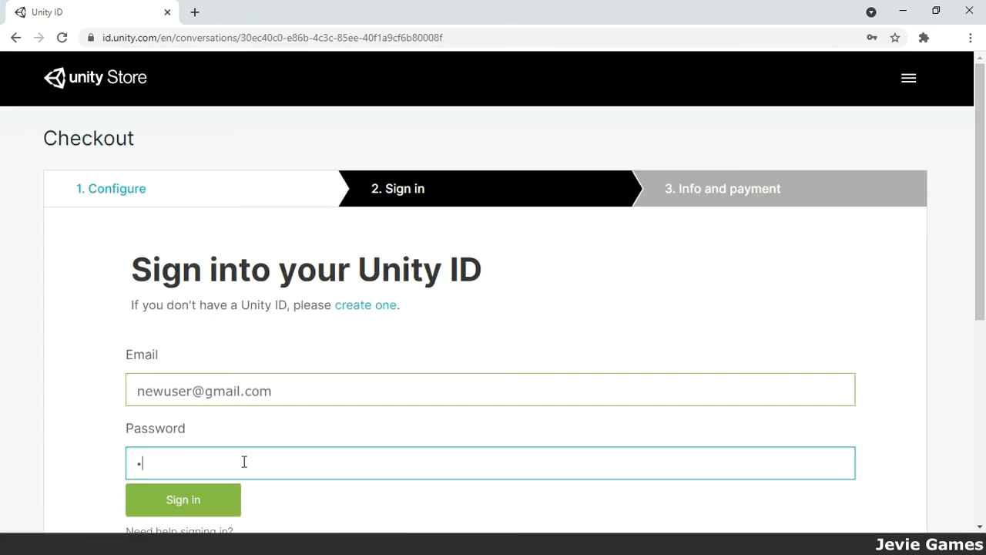
pyautogui.write('••••••')
pyautogui.click(208, 502)
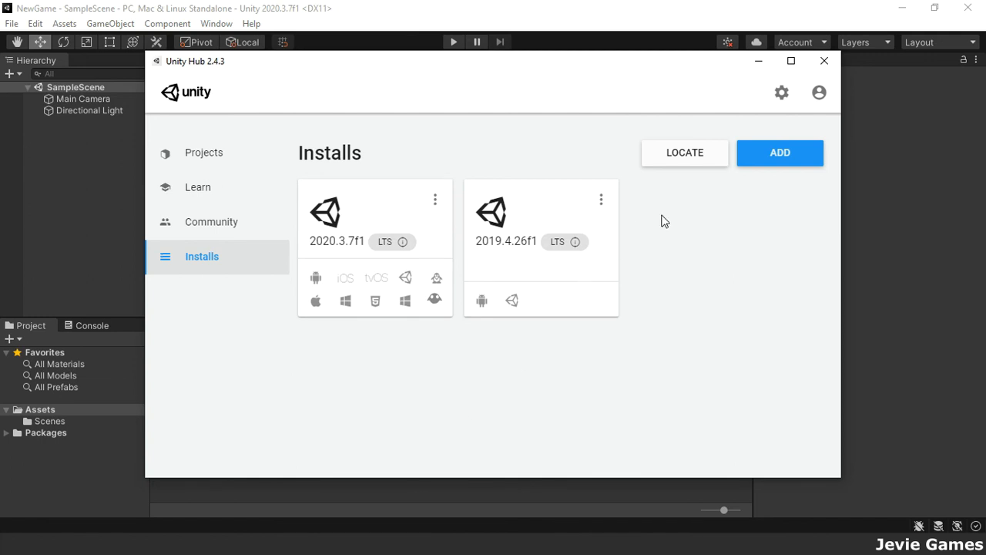
# Open License Management in Hub preferences and log in with the Unity ID password.
pyautogui.click(781, 92)
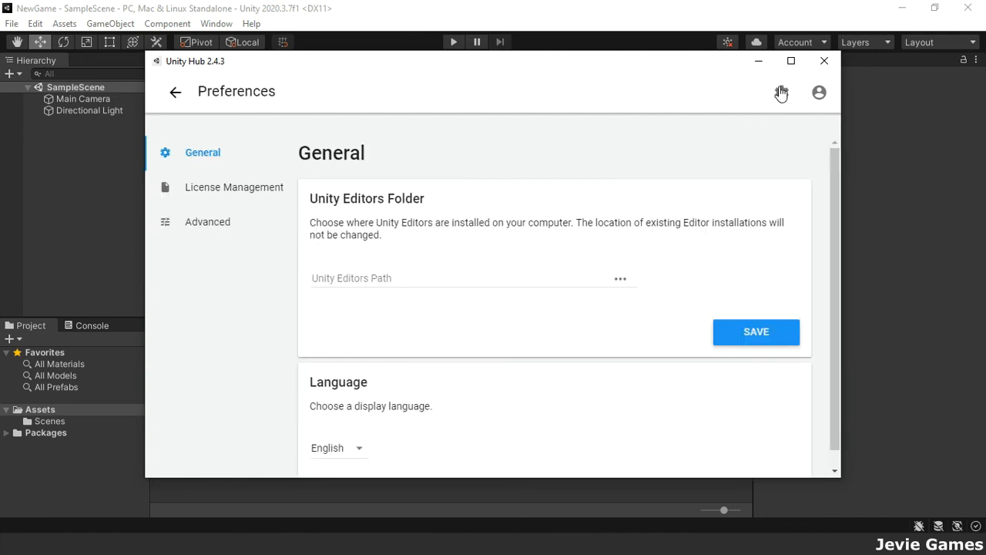
pyautogui.click(275, 191)
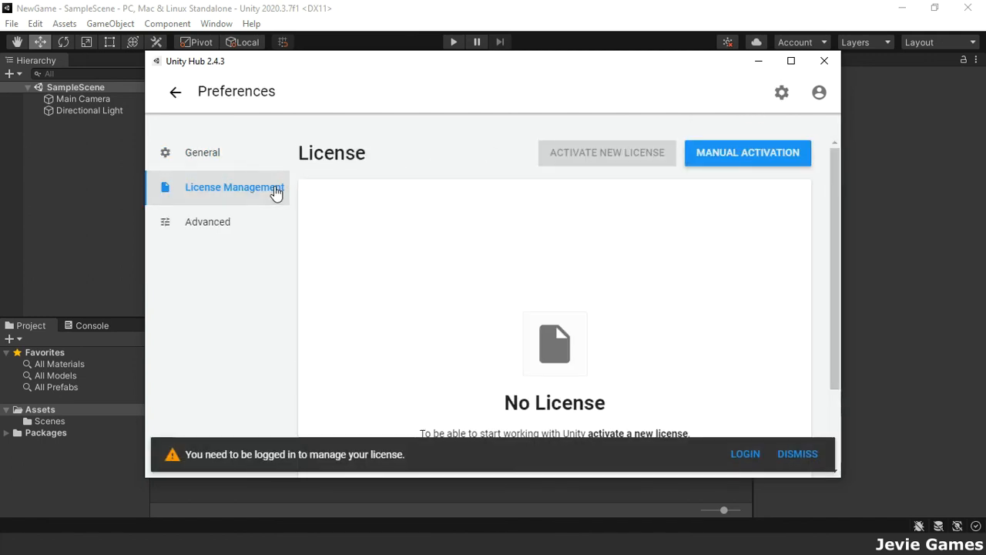
pyautogui.click(744, 456)
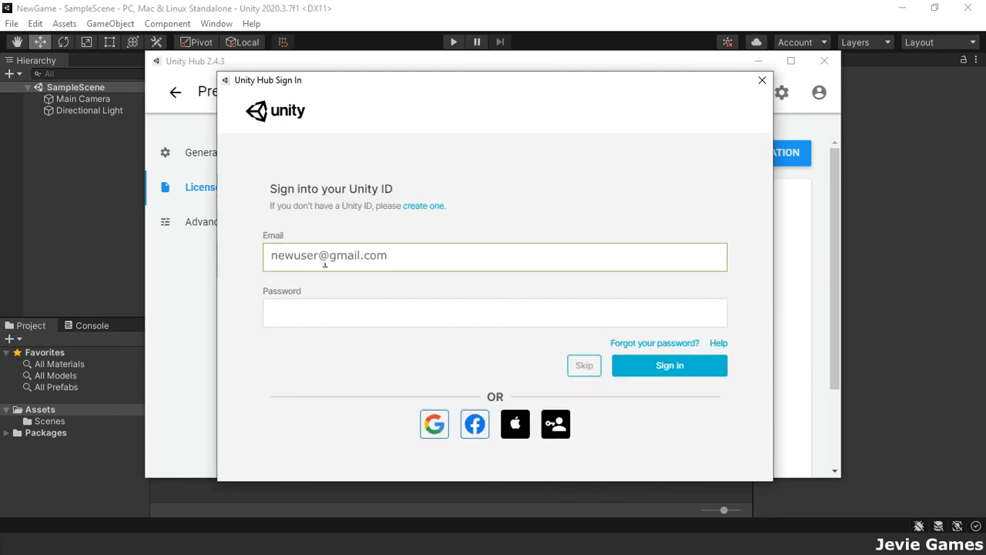
pyautogui.press('Tab')
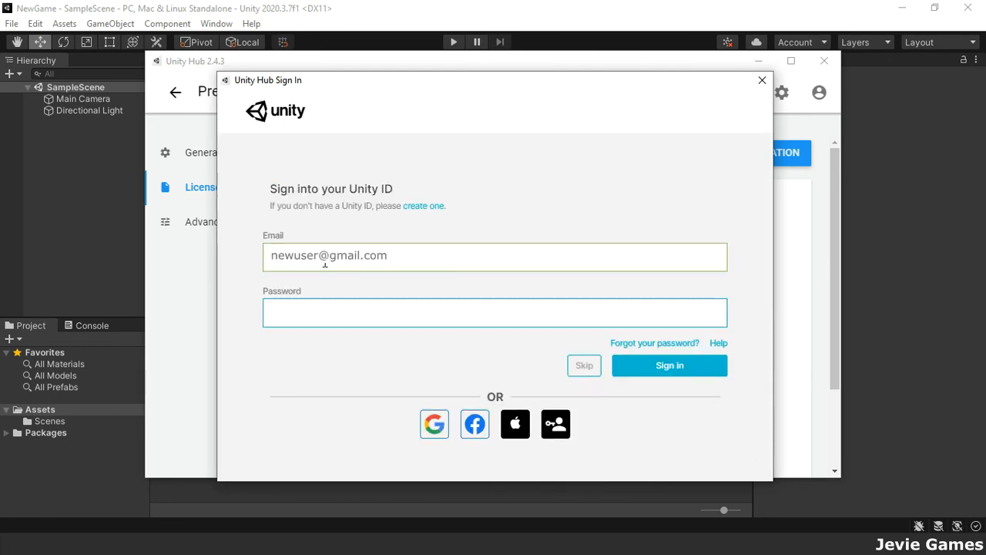
pyautogui.write('****')
pyautogui.press('Return')
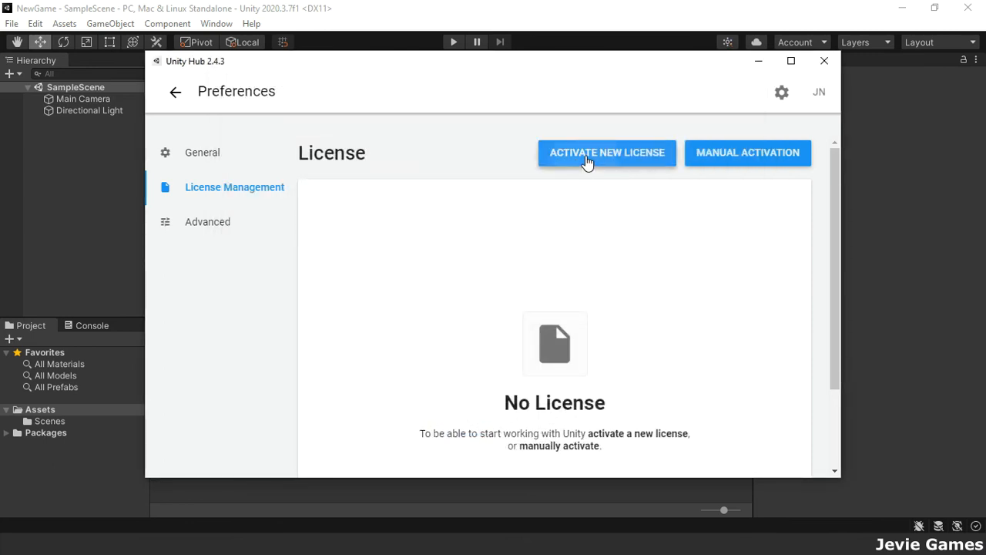
# Activate a new Unity Plus or Pro license by pasting its serial number.
pyautogui.click(587, 159)
pyautogui.click(316, 233)
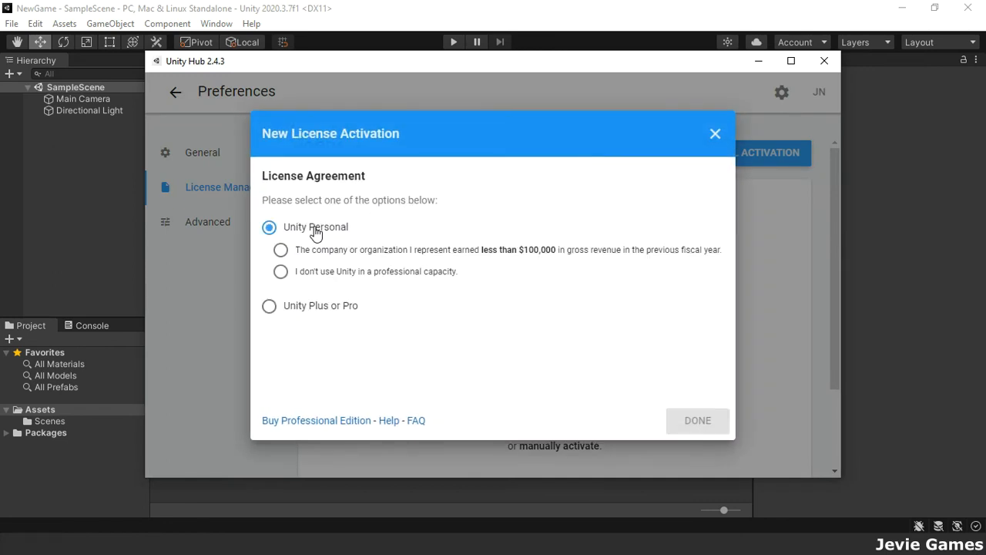
pyautogui.click(336, 255)
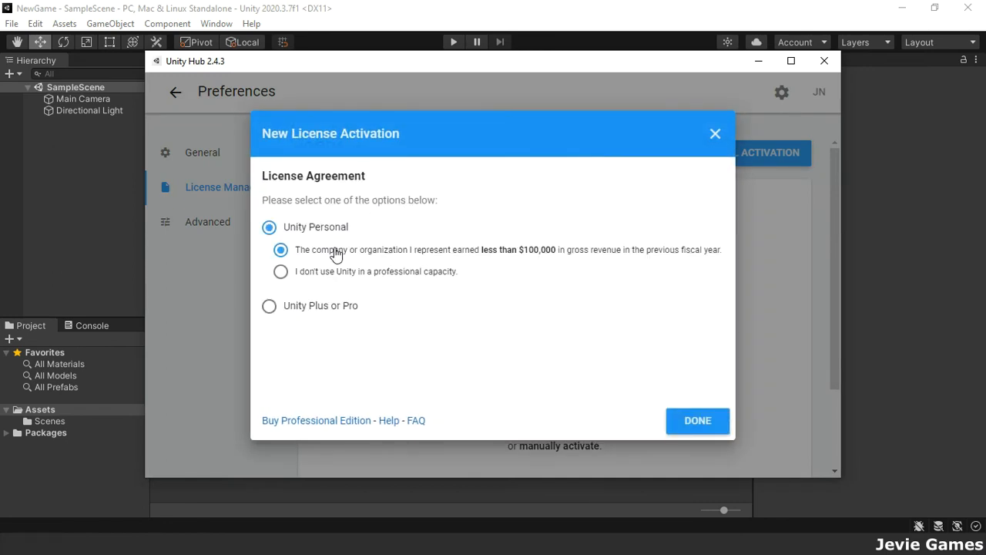
pyautogui.click(343, 276)
pyautogui.click(322, 308)
pyautogui.click(323, 309)
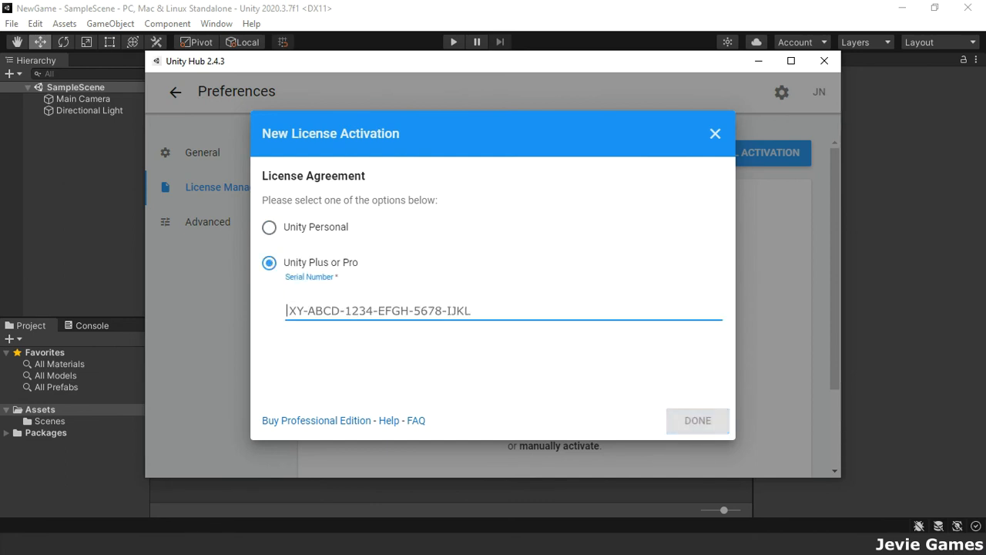
pyautogui.hotkey('ctrl', 'v')
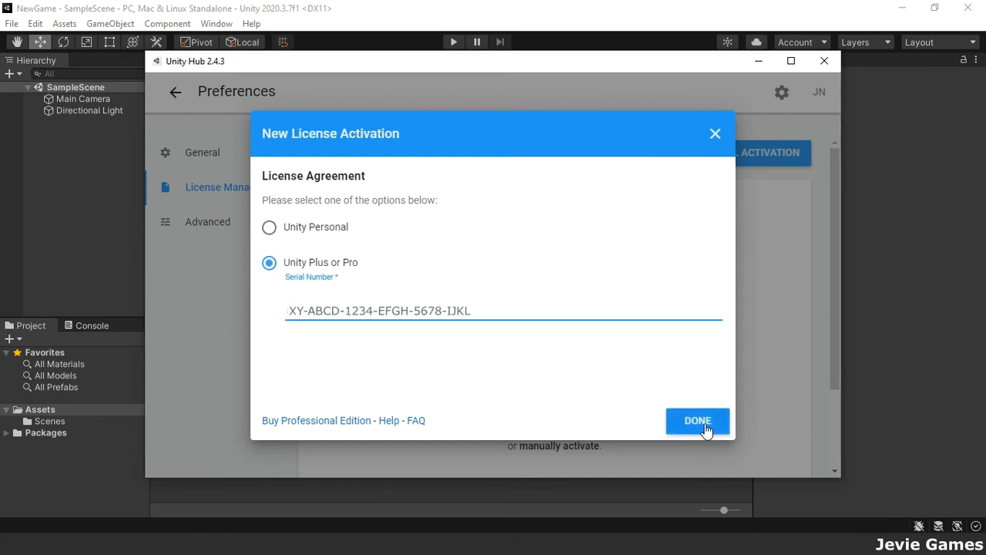
pyautogui.click(704, 426)
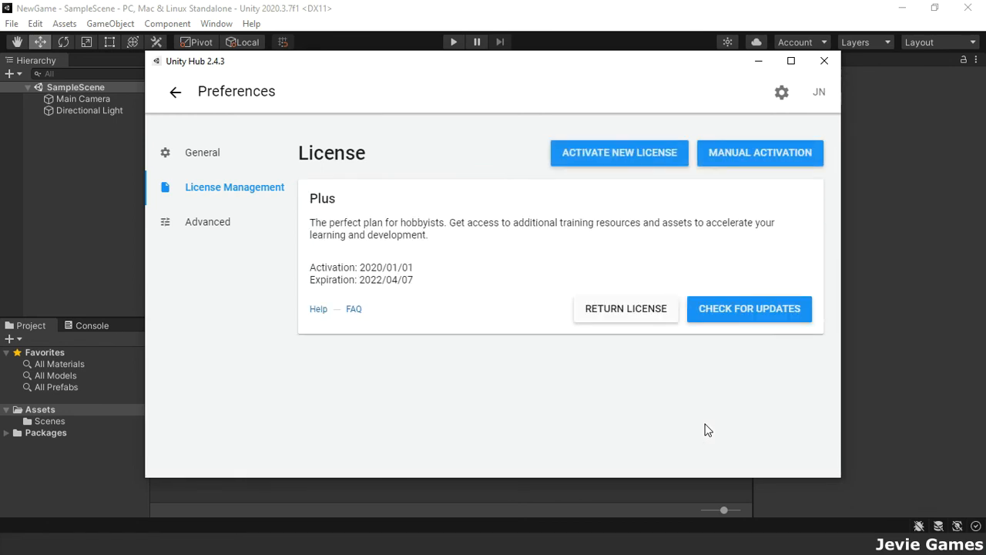
# Return the license, re-activate Plus with the same serial, and go back to Projects.
pyautogui.click(622, 309)
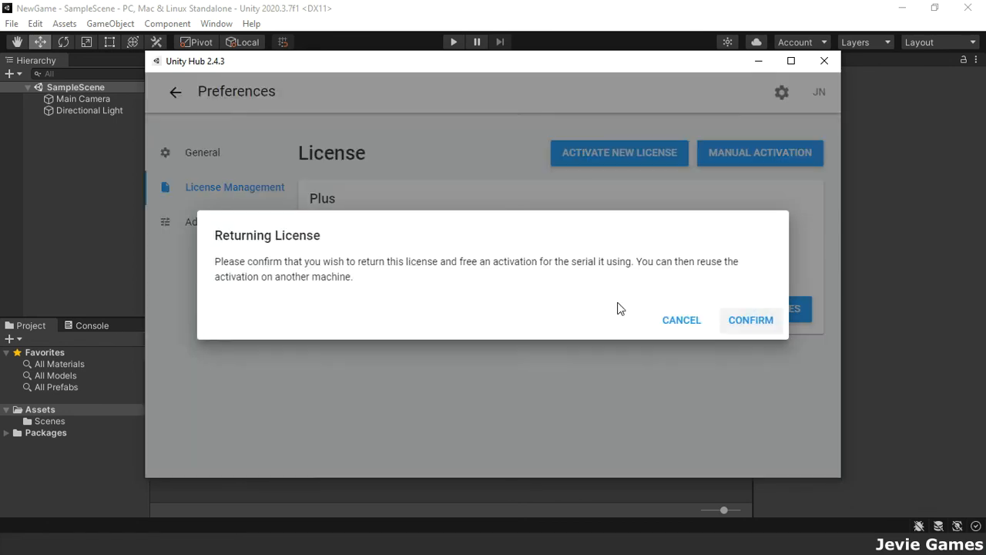
pyautogui.click(751, 322)
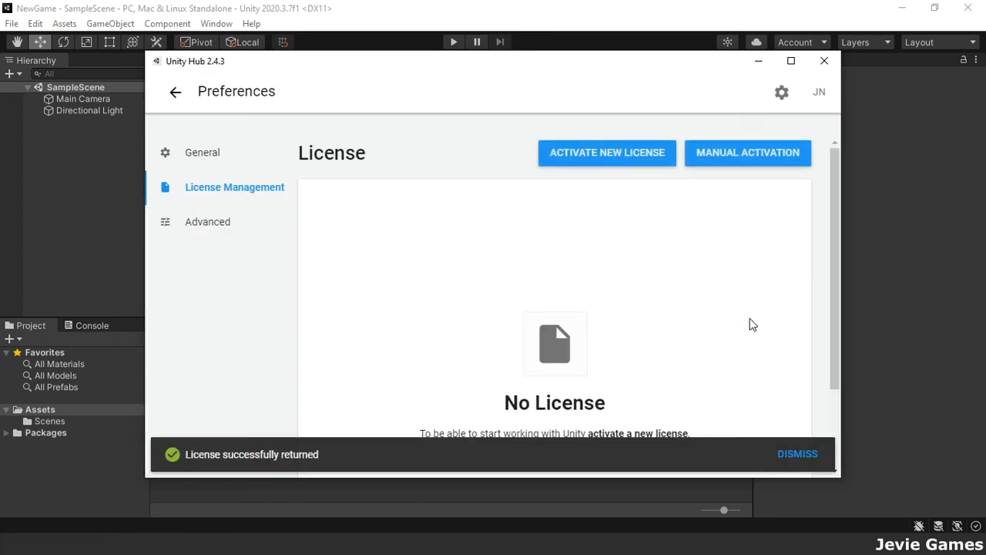
pyautogui.click(593, 153)
pyautogui.click(302, 263)
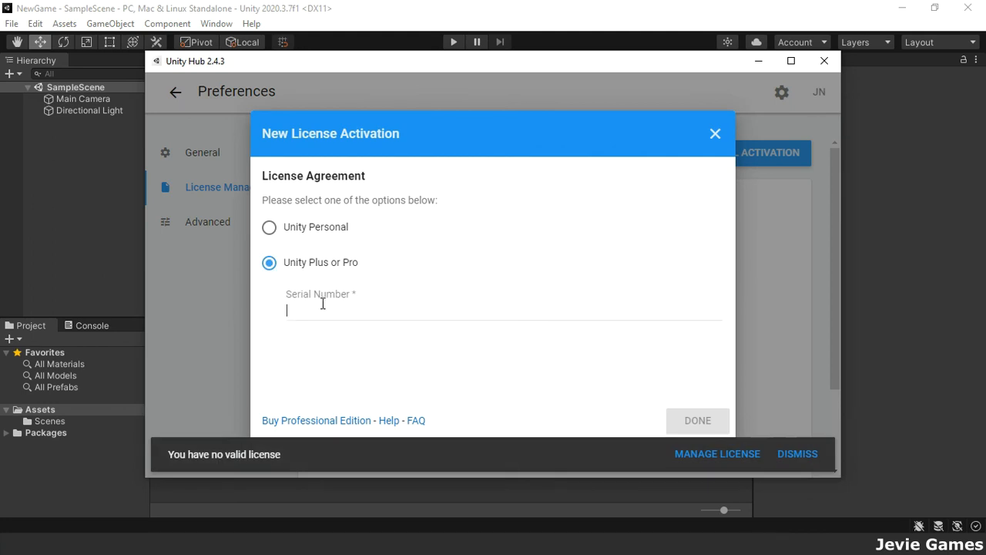
pyautogui.hotkey('ctrl', 'v')
pyautogui.click(678, 416)
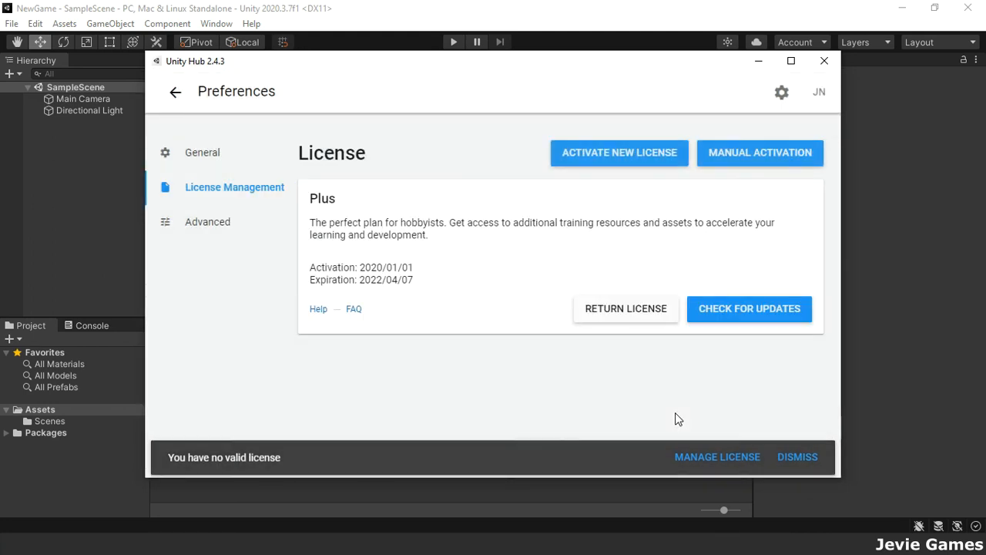
pyautogui.click(173, 94)
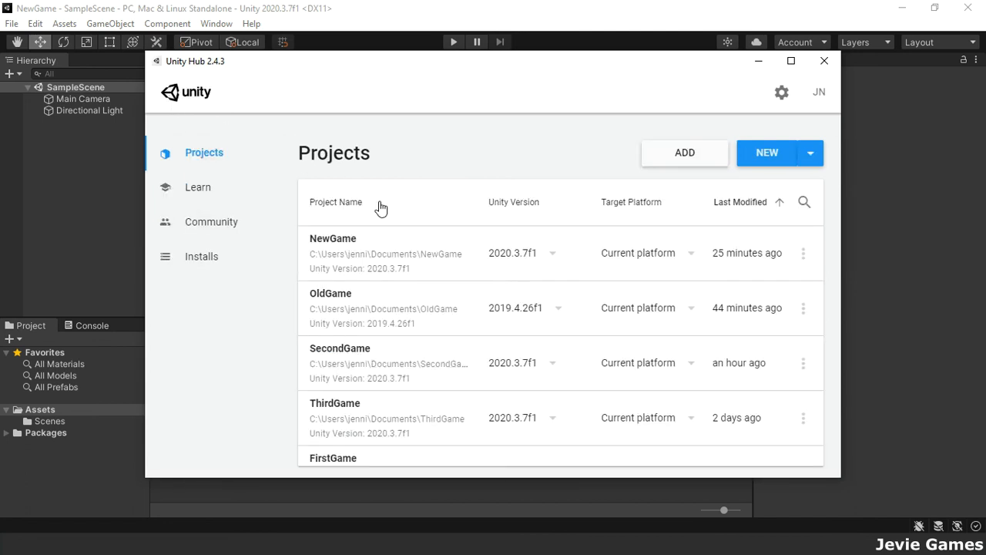
# Set OldGame to Unity 2020.3.7f1, open it, and confirm the project upgrade.
pyautogui.click(560, 308)
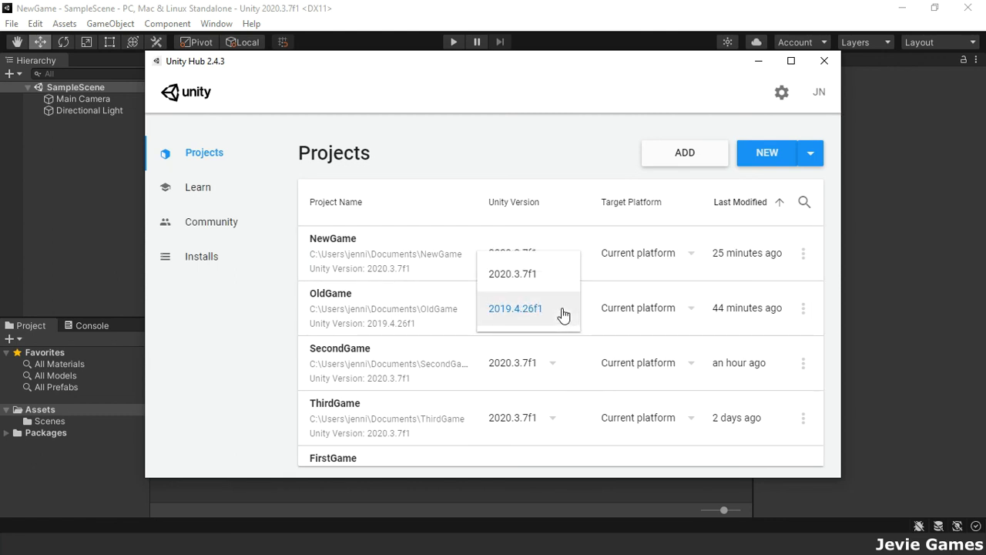
pyautogui.click(523, 278)
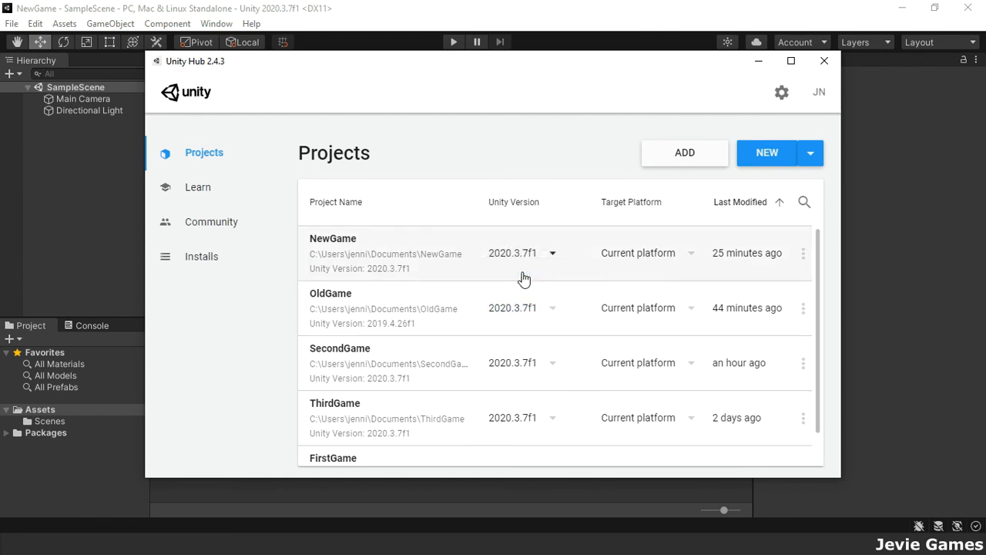
pyautogui.click(376, 314)
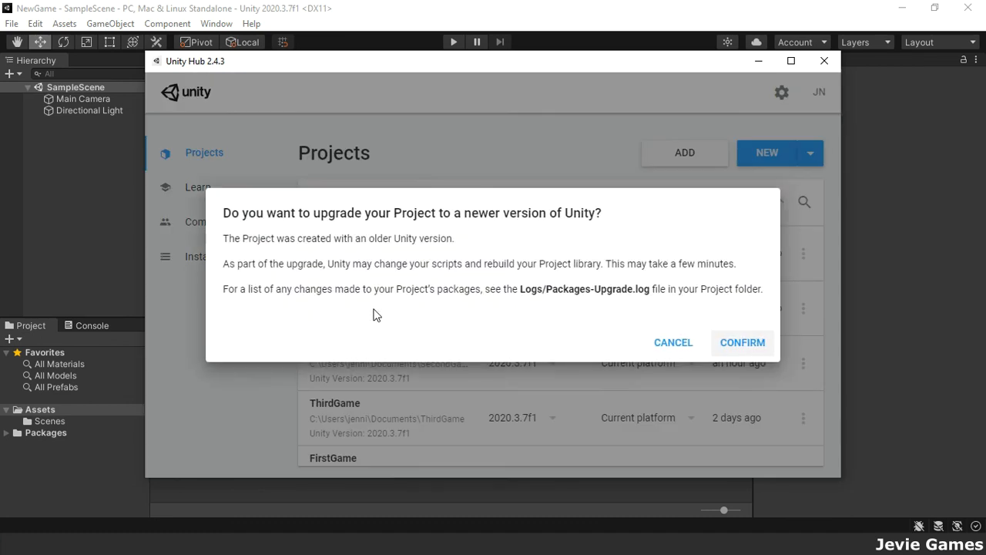
pyautogui.click(740, 344)
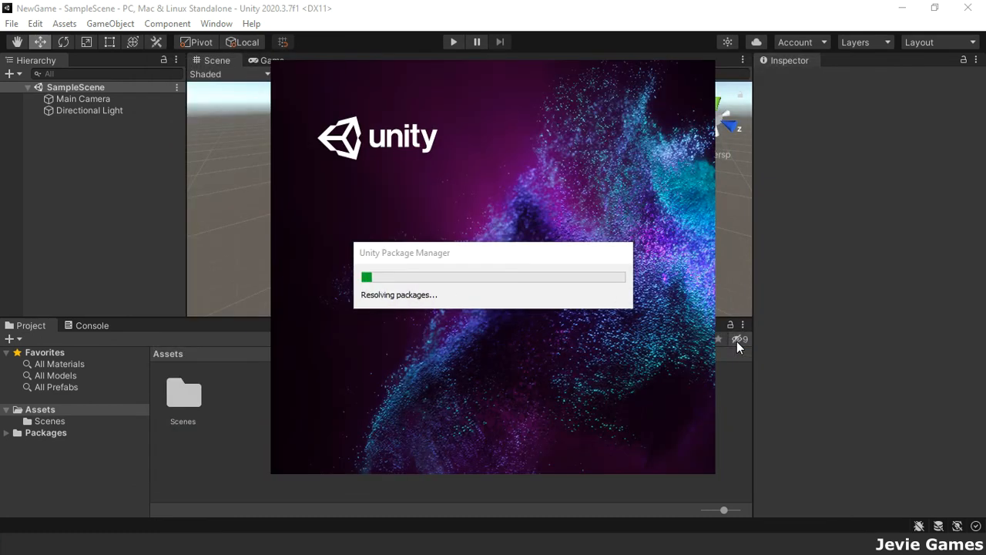